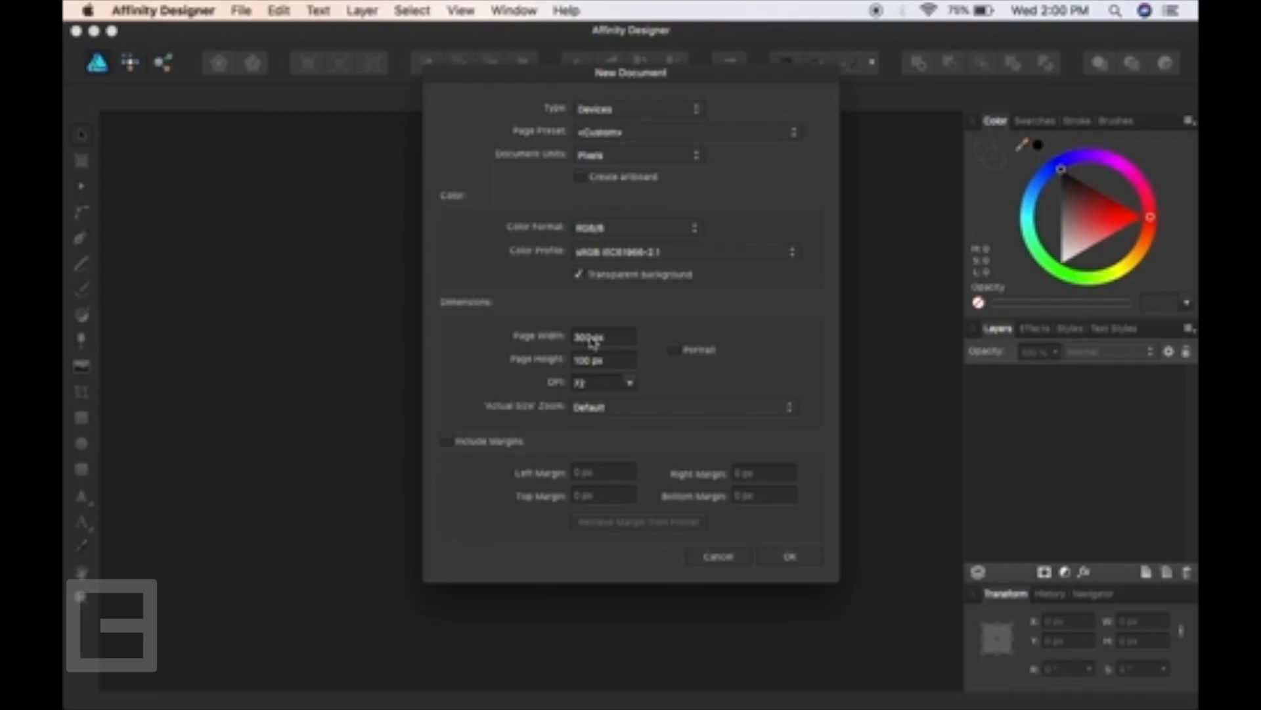
- Create a new document with a page width of 2000 px and a page height of 2000 px
click(595, 337)
text(0)
key(super+a)
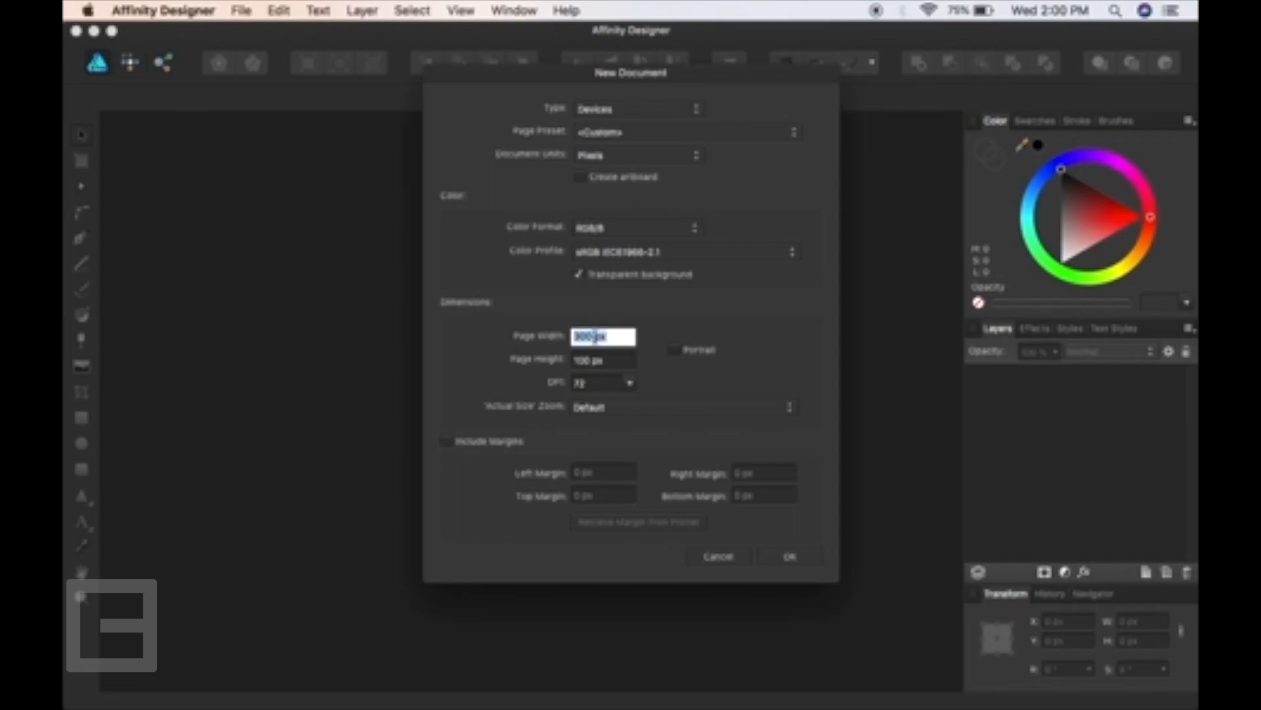
text(2000)
key(Return)
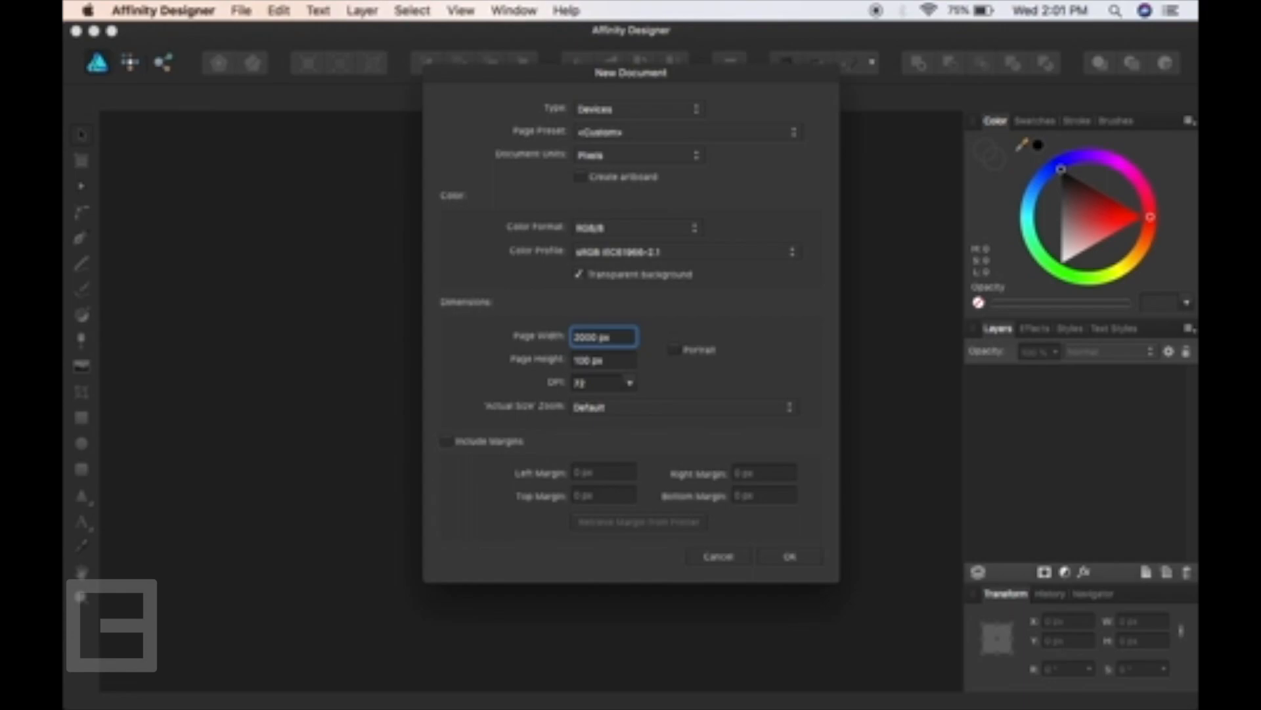
click(591, 360)
key(super+a)
text(2000)
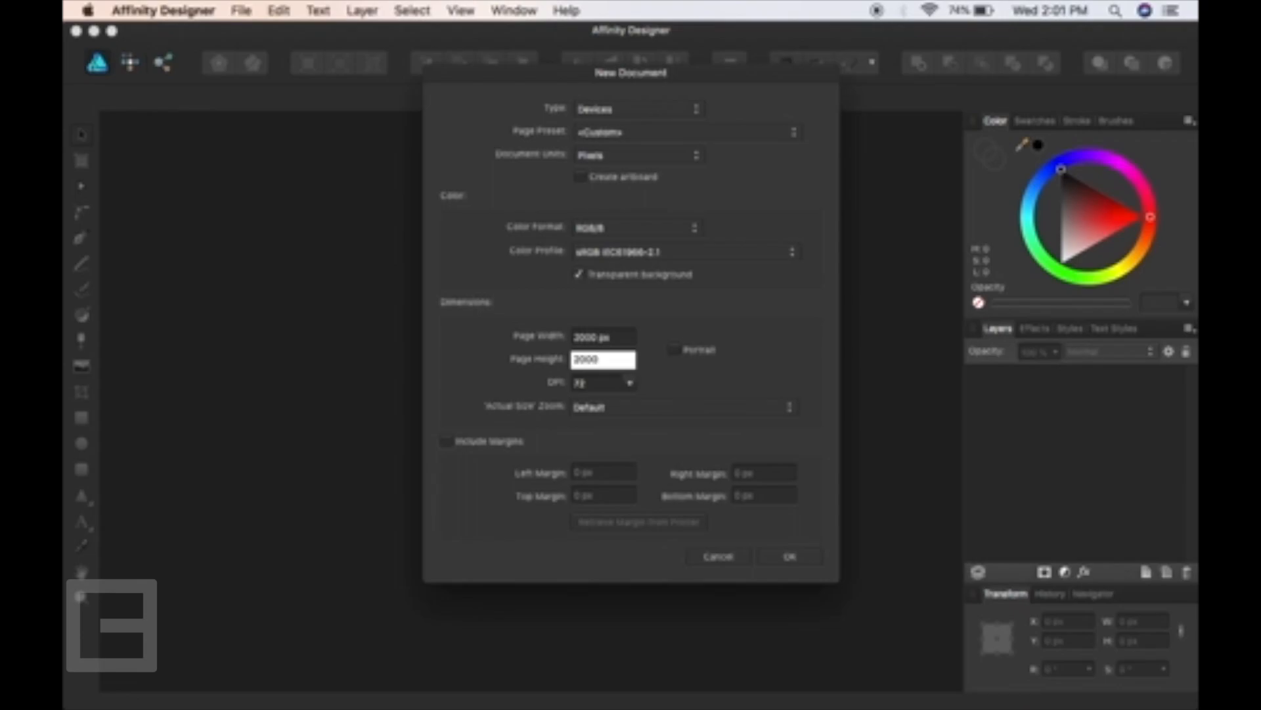
key(Return)
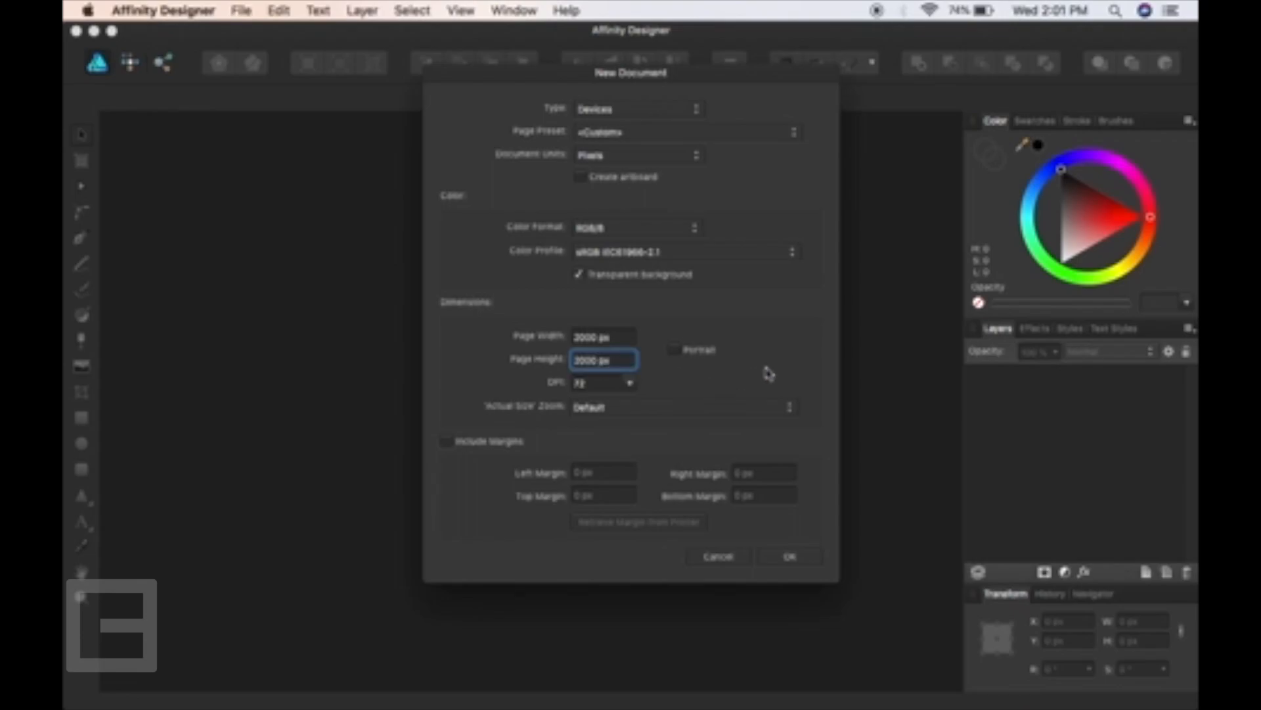
click(811, 564)
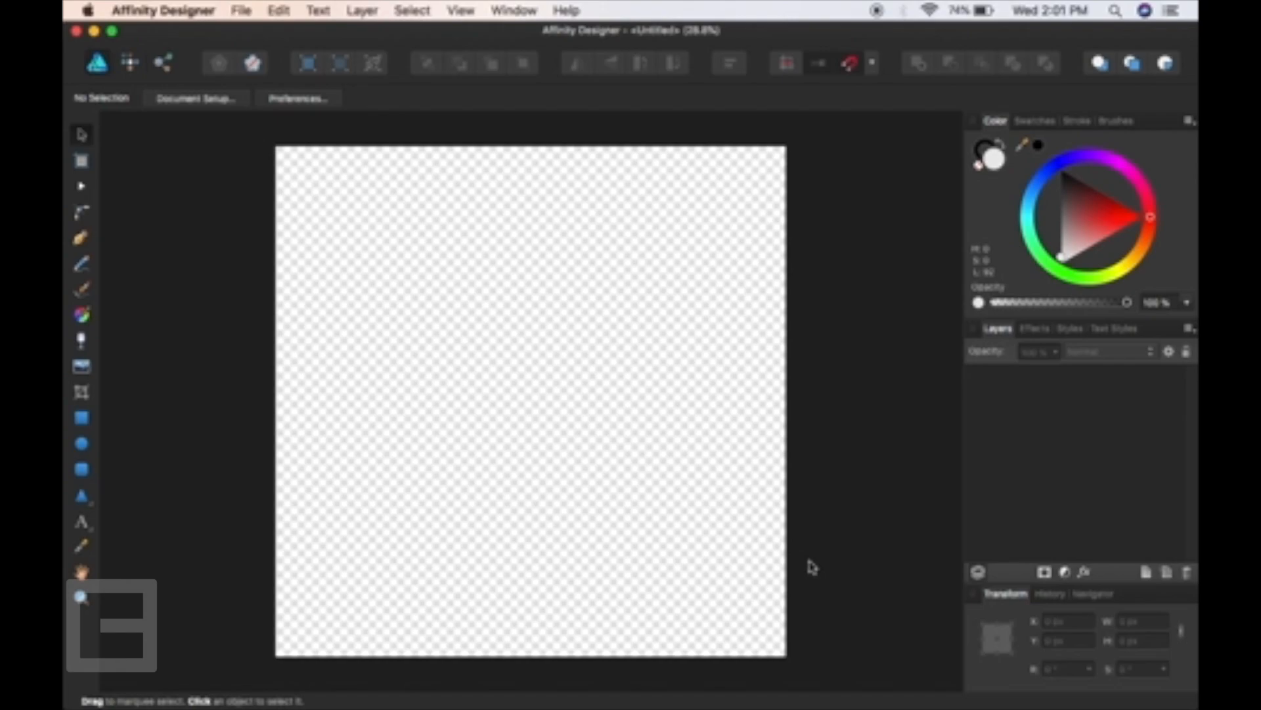
- Draw a rectangle about 2211 × 2162 px covering the whole page and fill it with blue (H 209, S 100, L 50)
click(81, 418)
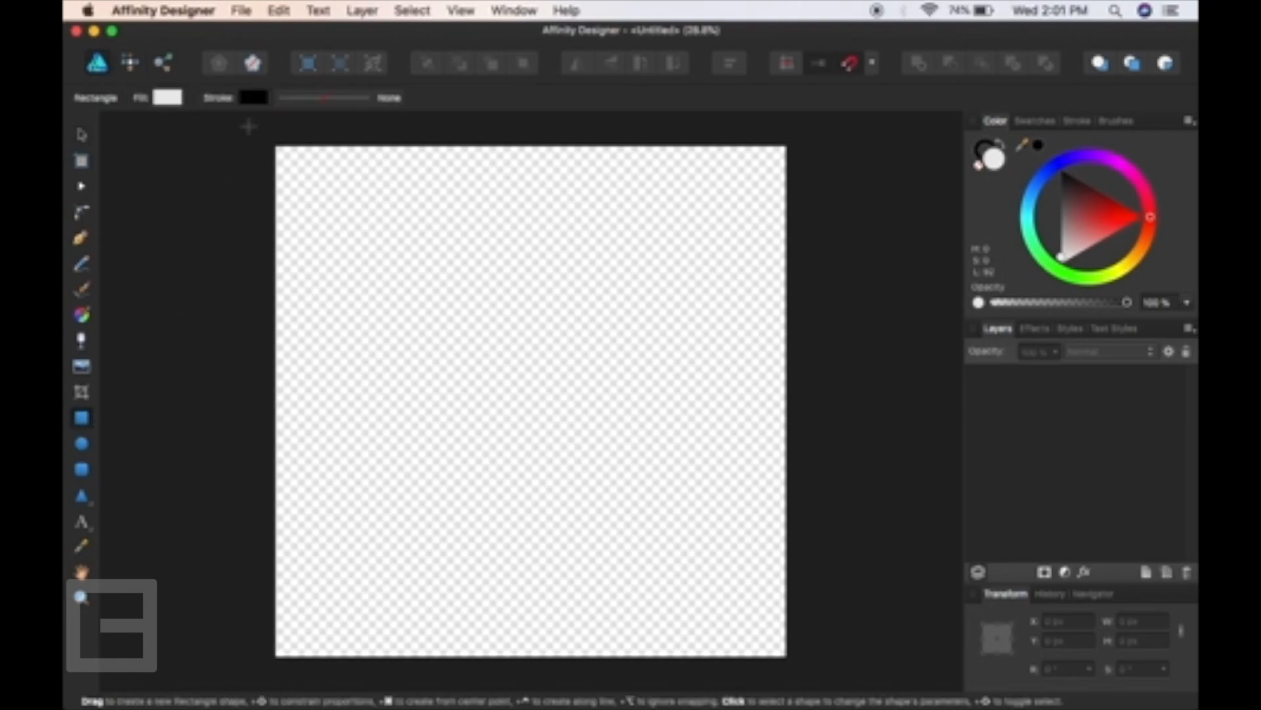
drag(243, 130, 806, 672)
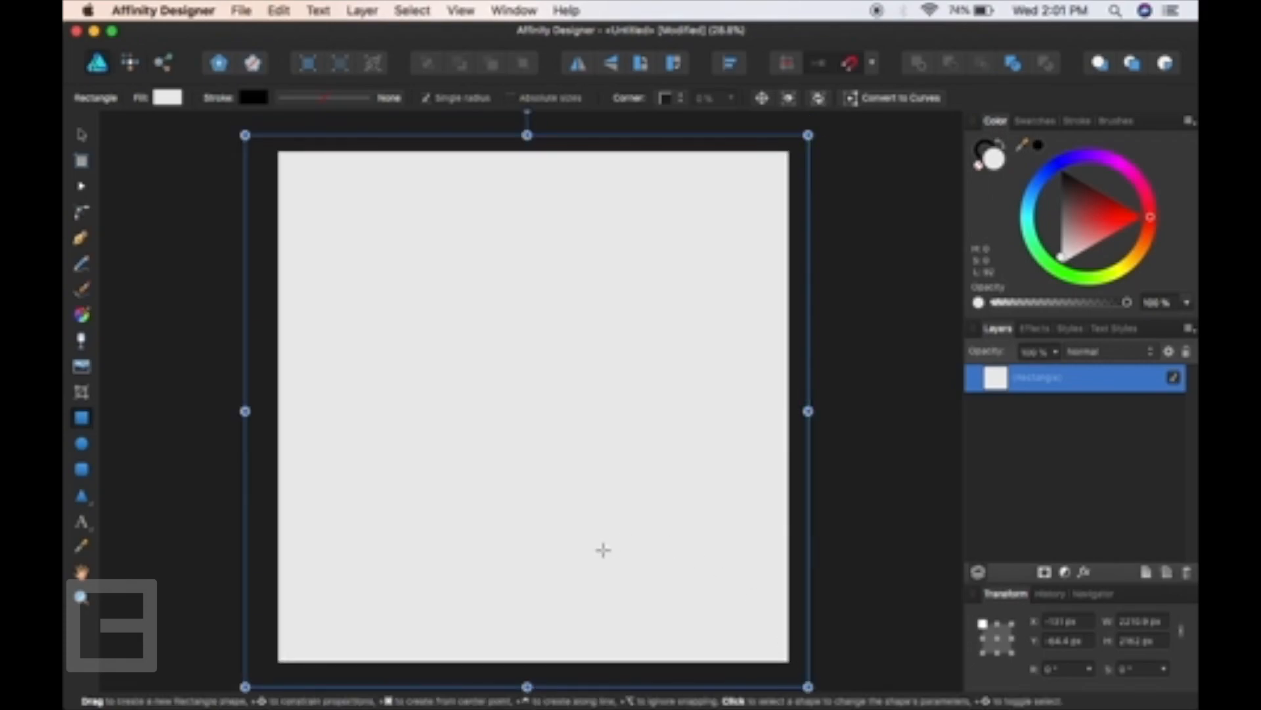
click(170, 99)
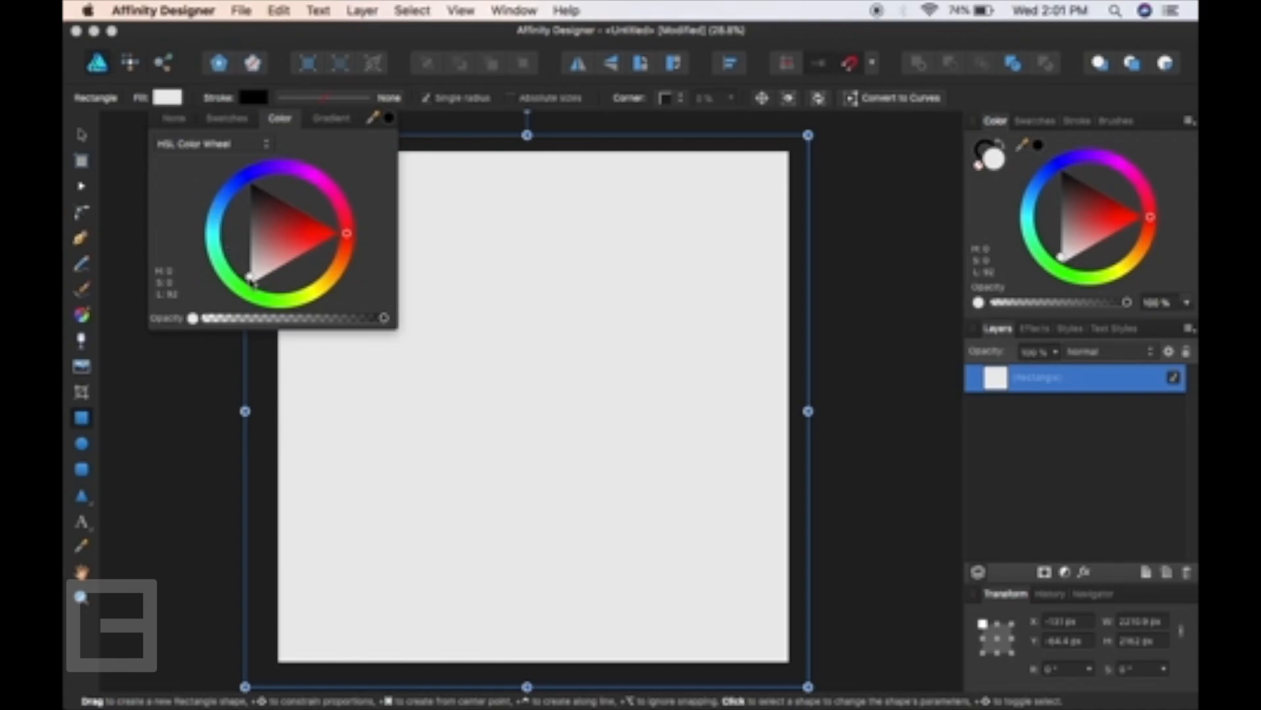
mouse_move(252, 279)
mouse_down()
mouse_move(251, 179)
mouse_move(259, 227)
mouse_move(292, 233)
mouse_move(275, 252)
mouse_move(279, 229)
mouse_move(301, 233)
mouse_move(276, 242)
mouse_move(308, 240)
mouse_move(286, 224)
mouse_move(266, 245)
mouse_move(294, 231)
mouse_move(307, 236)
mouse_move(274, 247)
mouse_move(340, 240)
mouse_up()
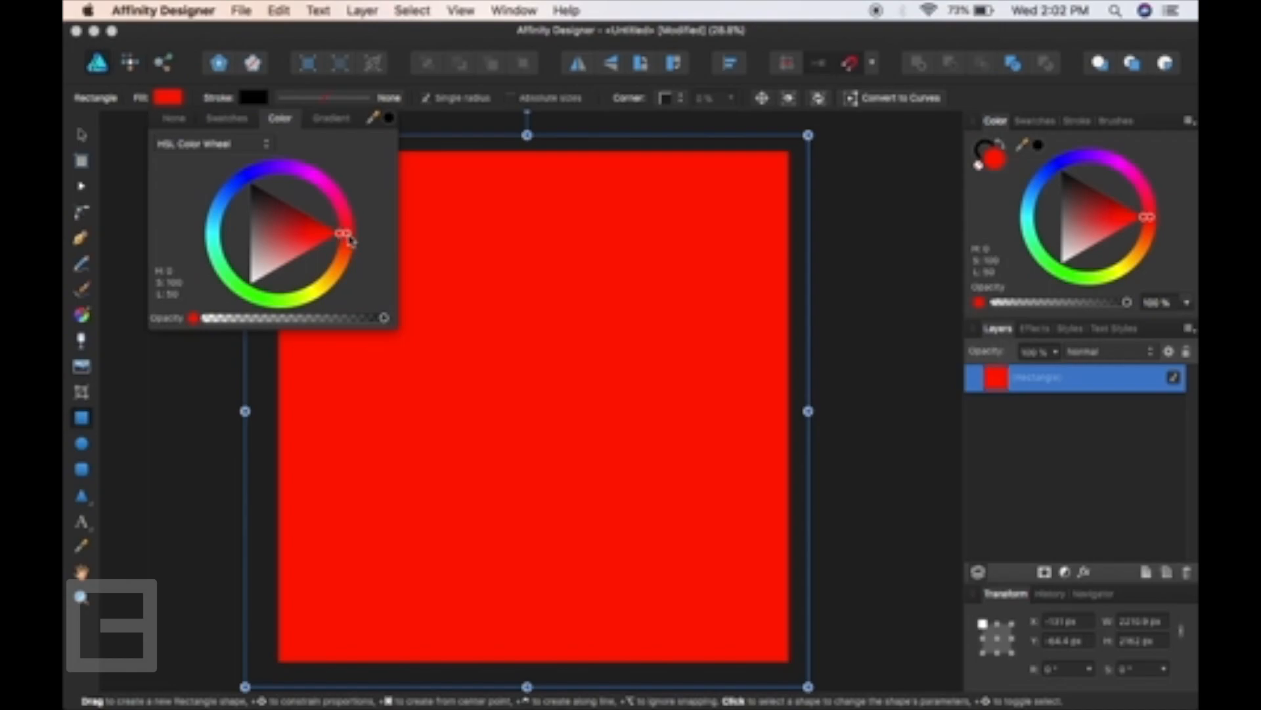
mouse_move(343, 241)
mouse_down()
mouse_move(315, 281)
mouse_move(267, 295)
mouse_move(244, 286)
mouse_move(214, 227)
mouse_move(263, 181)
mouse_move(323, 194)
mouse_move(330, 209)
mouse_move(295, 186)
mouse_move(247, 203)
mouse_move(237, 246)
mouse_move(246, 273)
mouse_move(241, 205)
mouse_move(230, 207)
mouse_up()
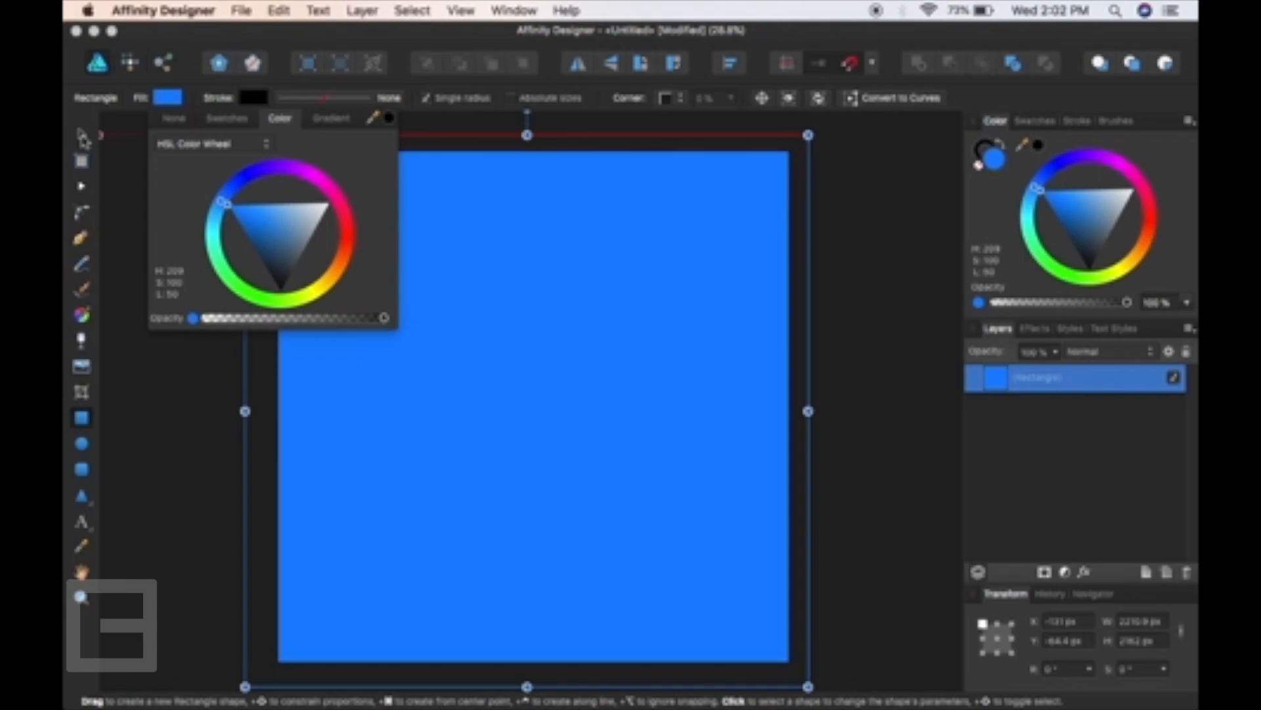
click(82, 138)
click(172, 215)
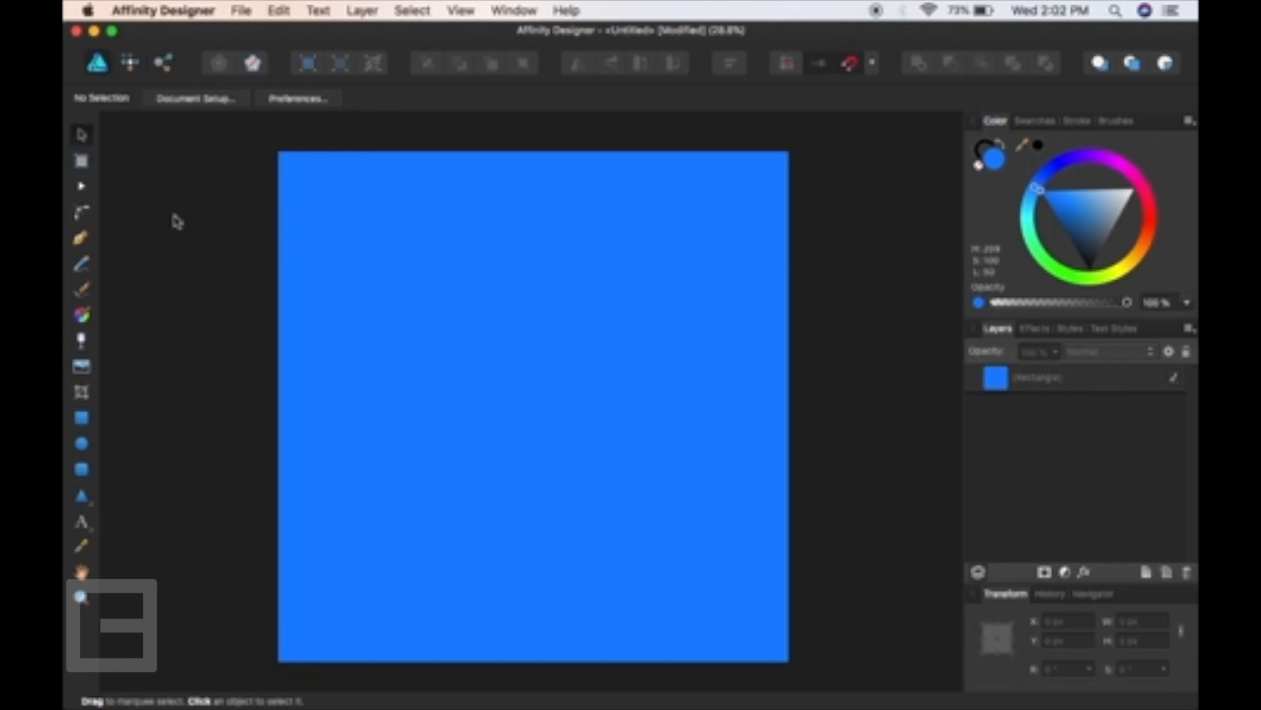
click(242, 12)
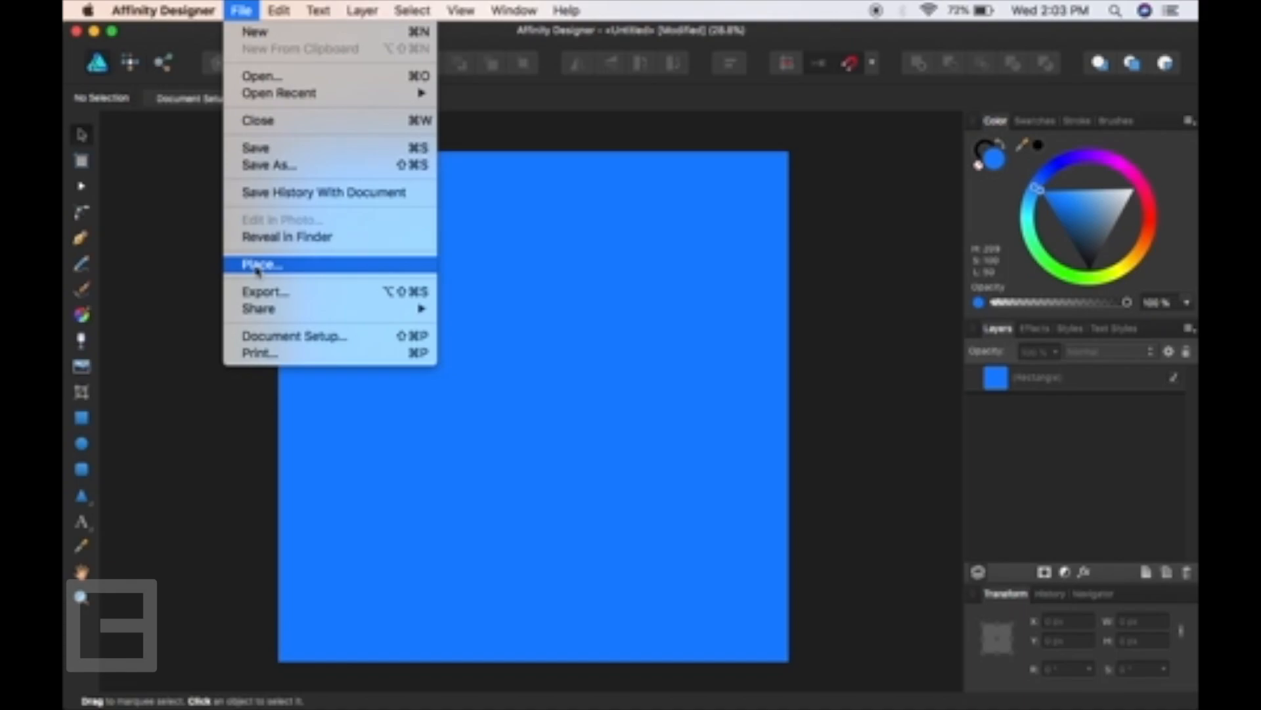
click(186, 274)
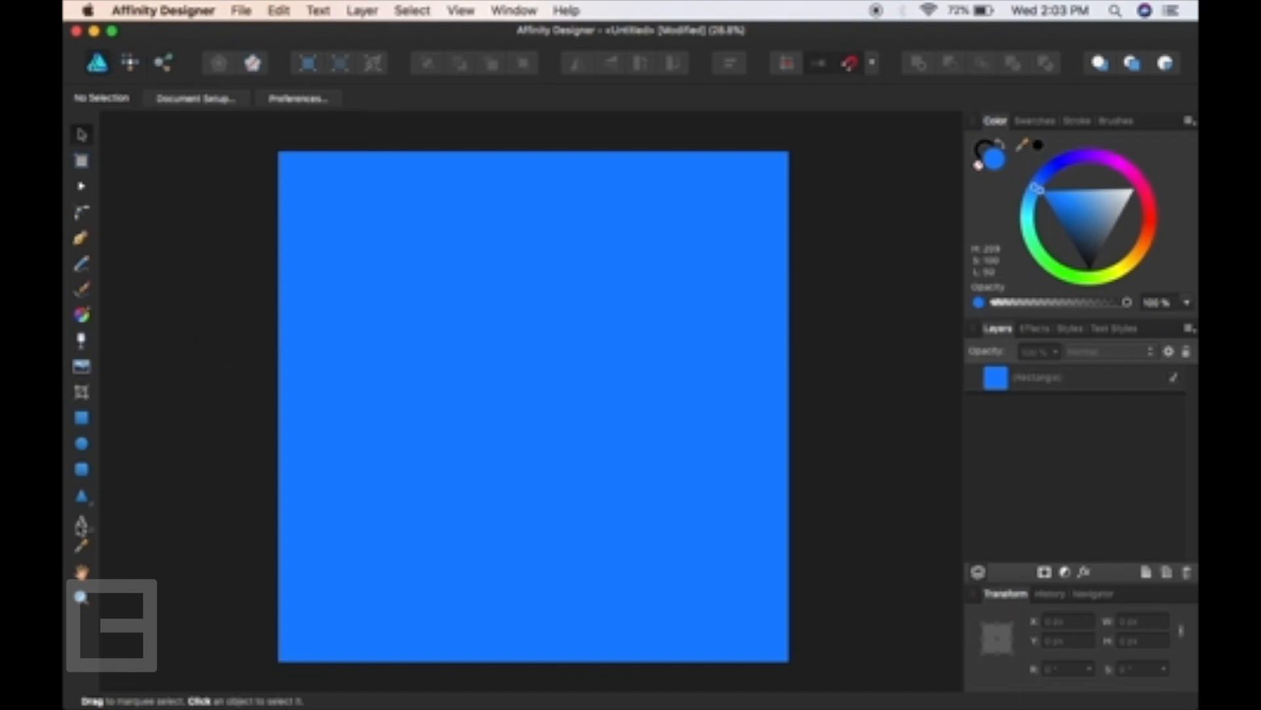
- Add the art text "CB" at the middle of the blue rectangle, centre-aligned in Arial Bold at 288 pt
click(82, 523)
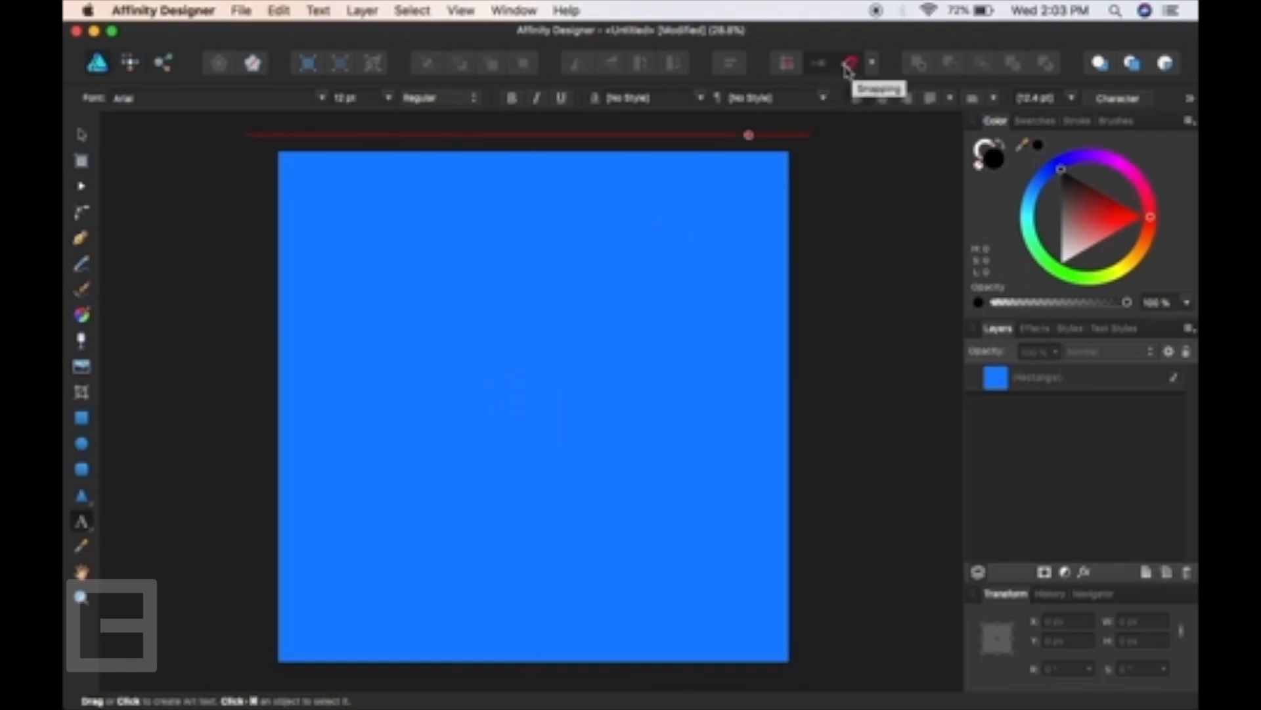
click(848, 66)
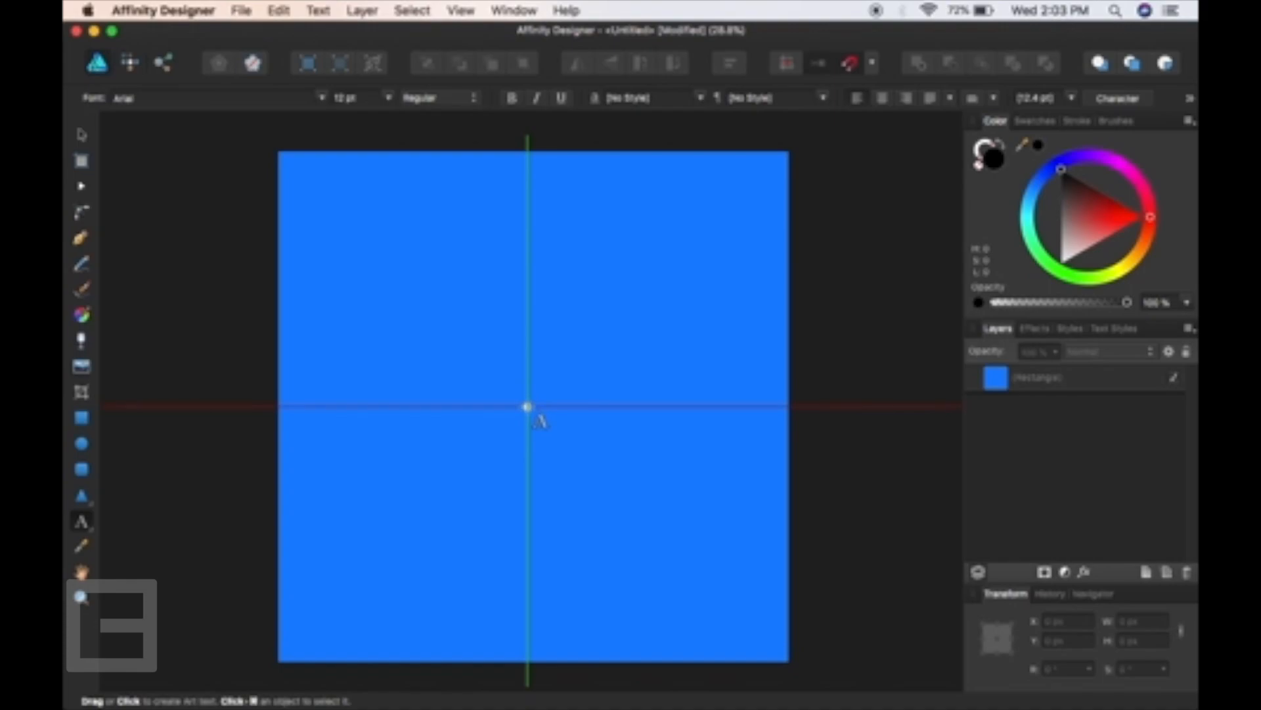
click(527, 408)
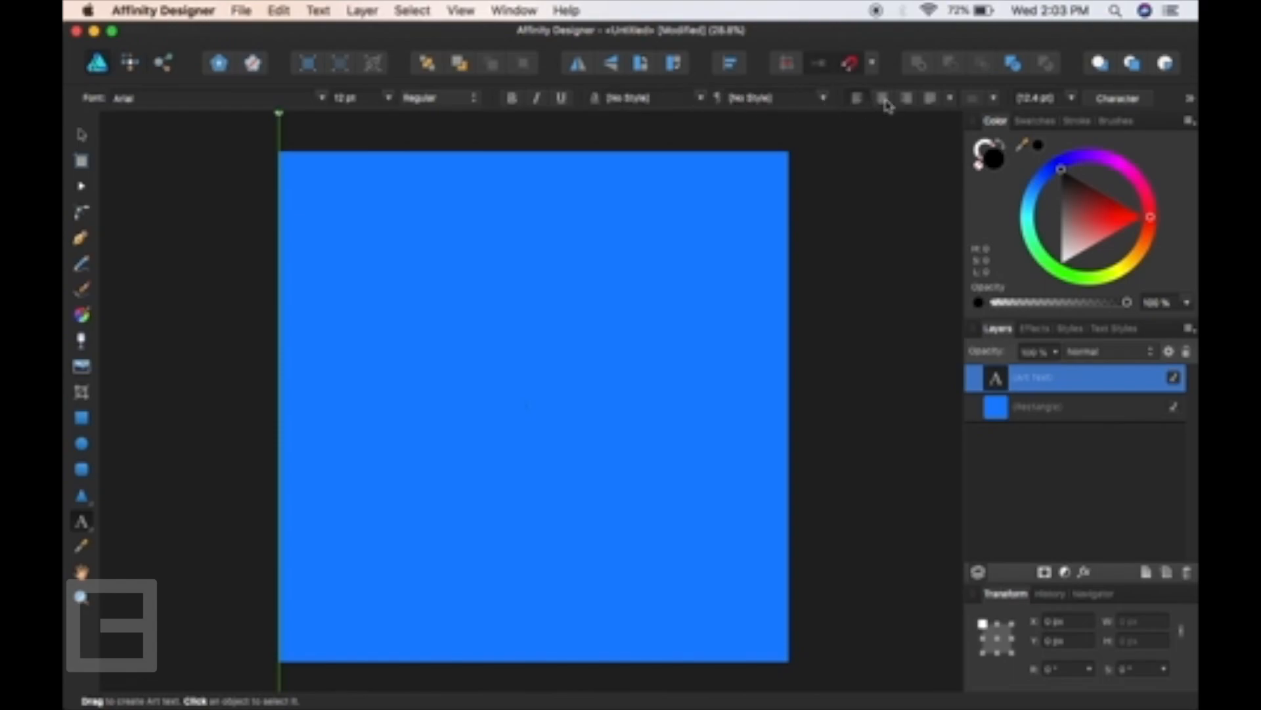
click(883, 100)
click(389, 99)
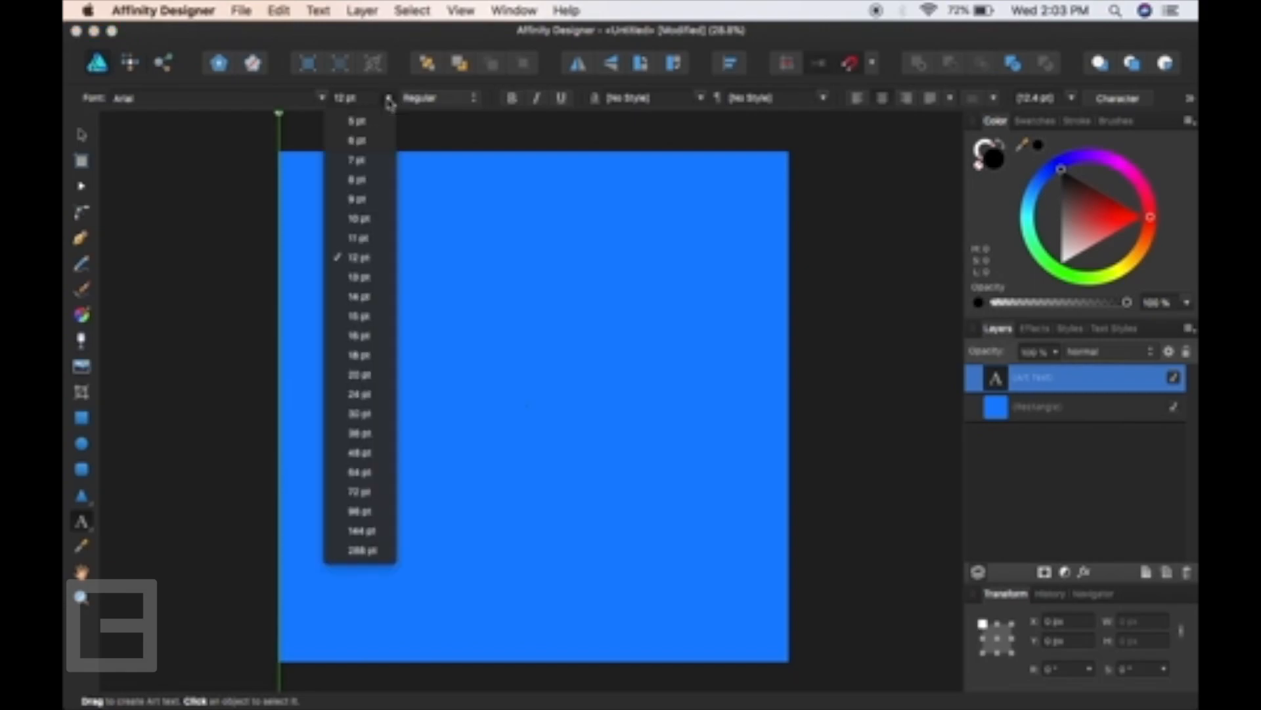
click(365, 552)
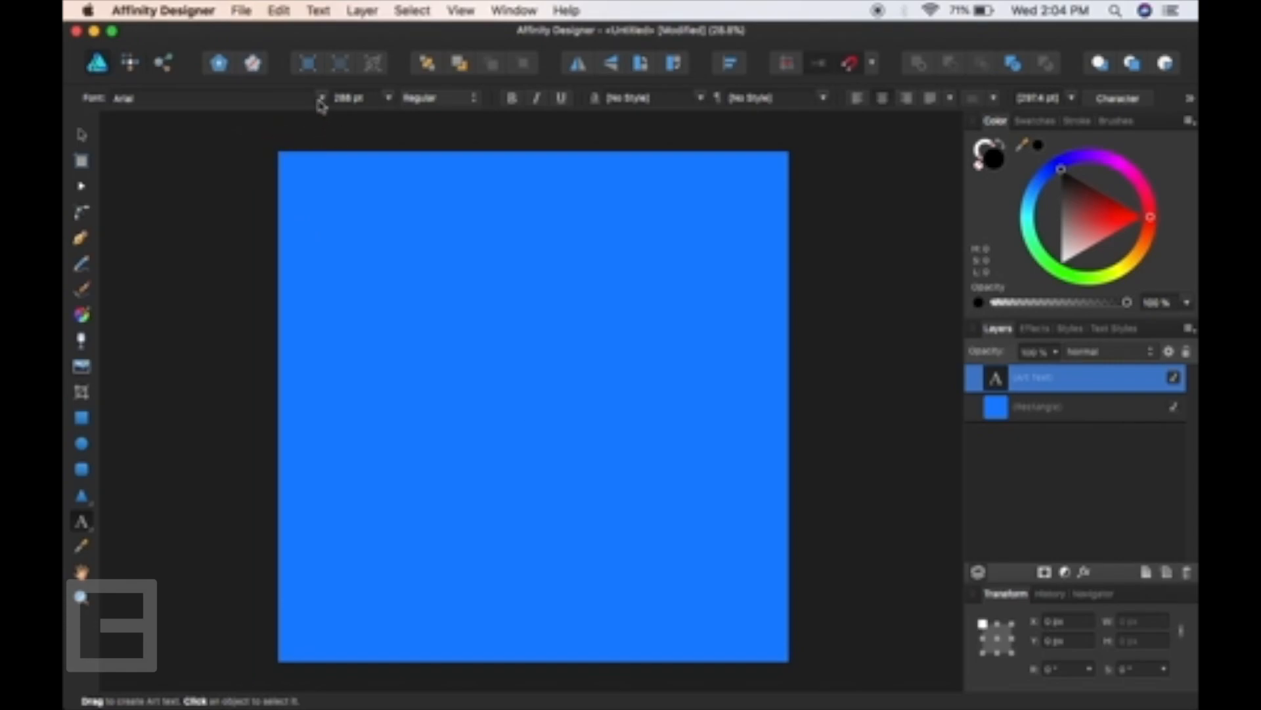
click(425, 100)
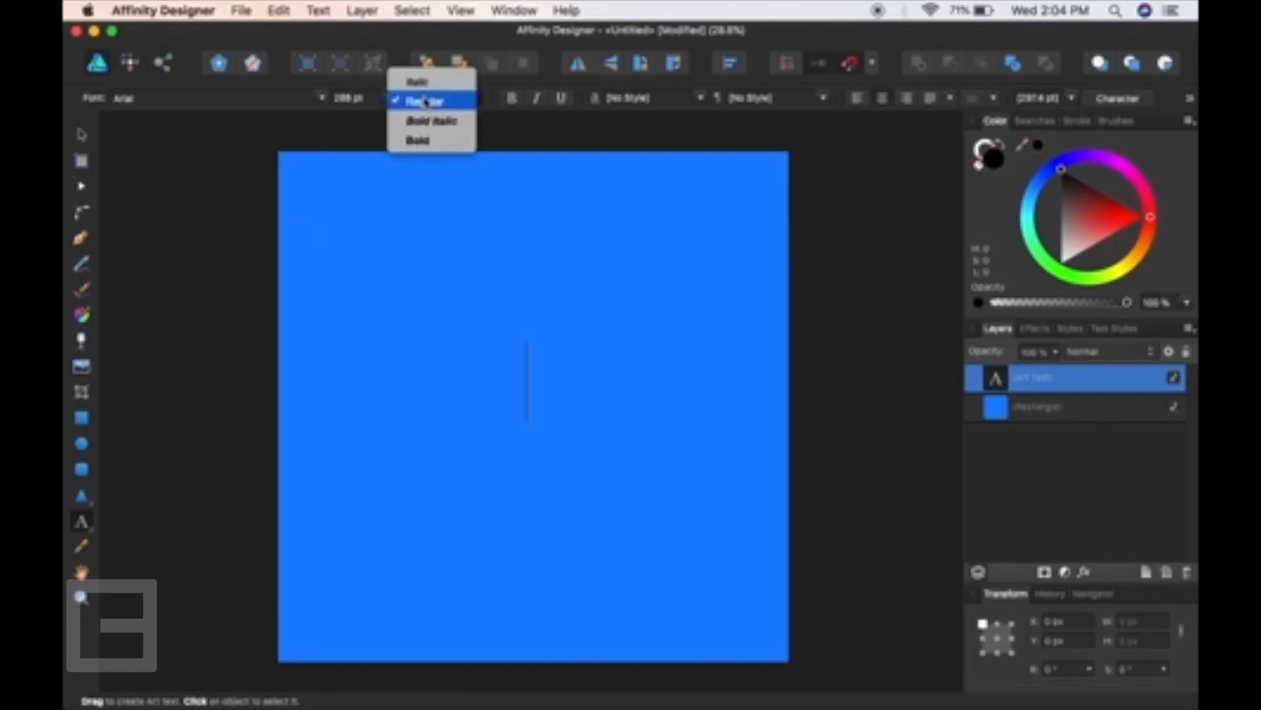
click(424, 146)
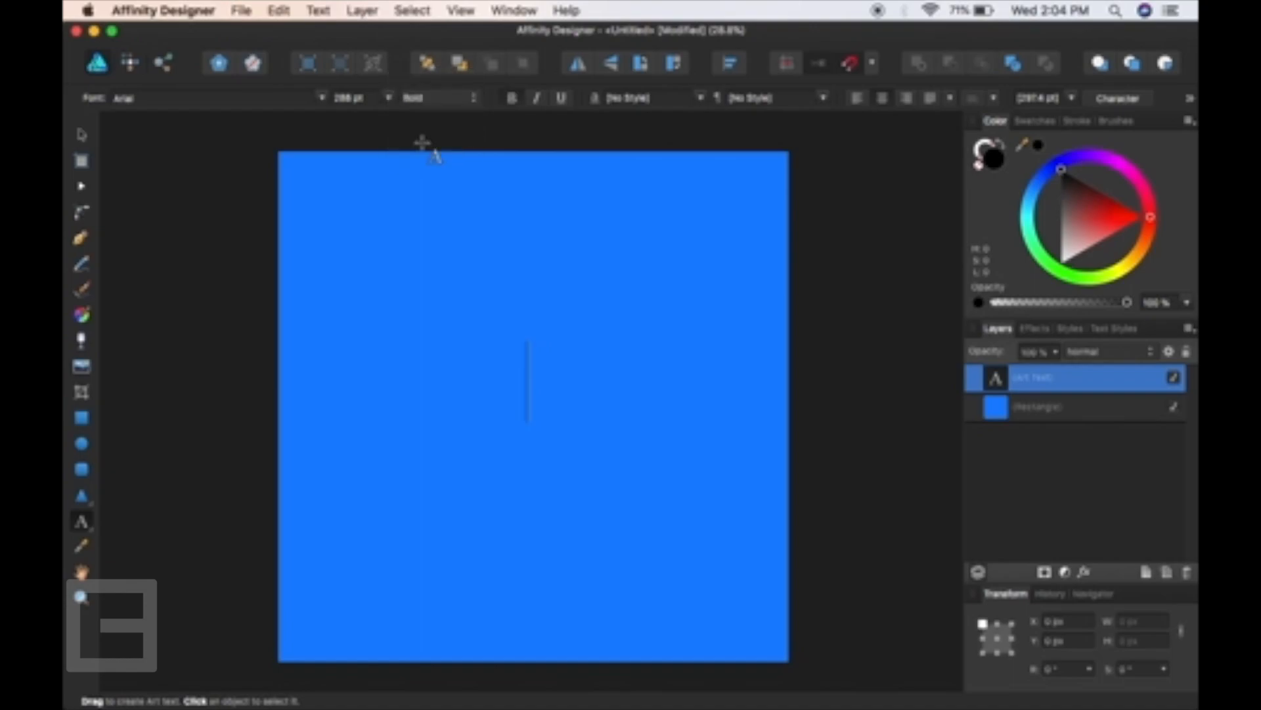
text(CB)
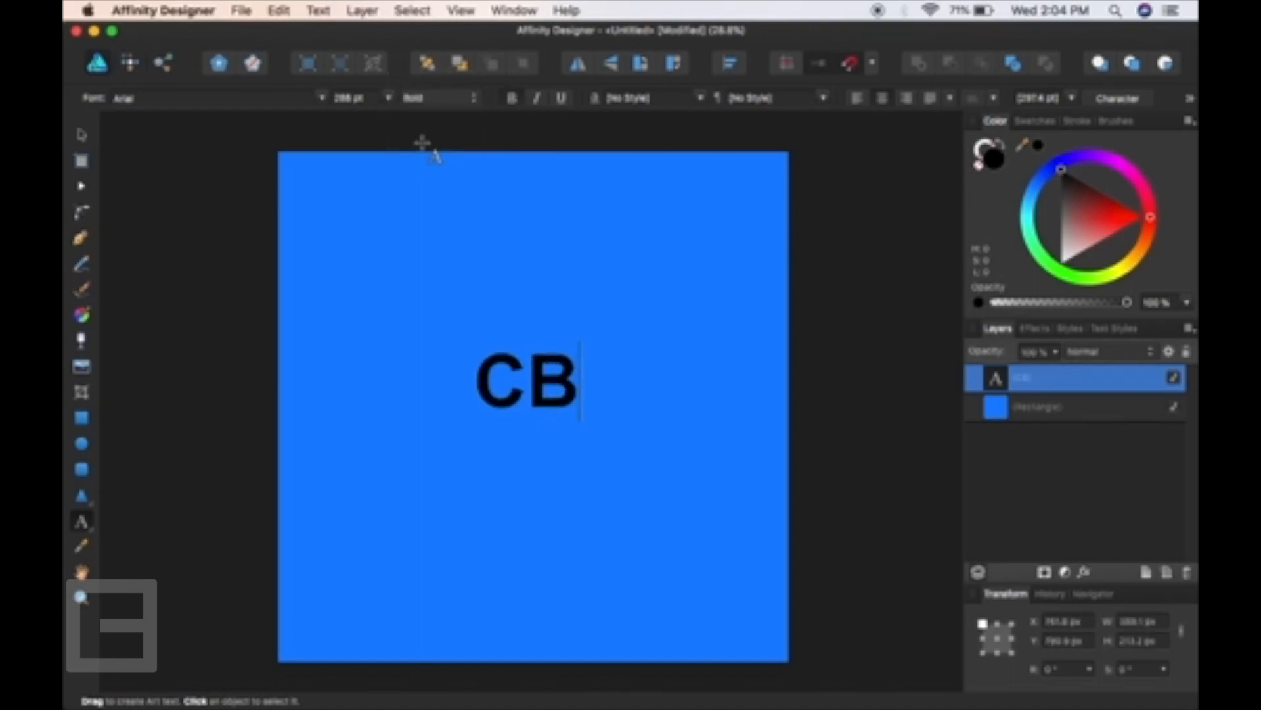
key(Escape)
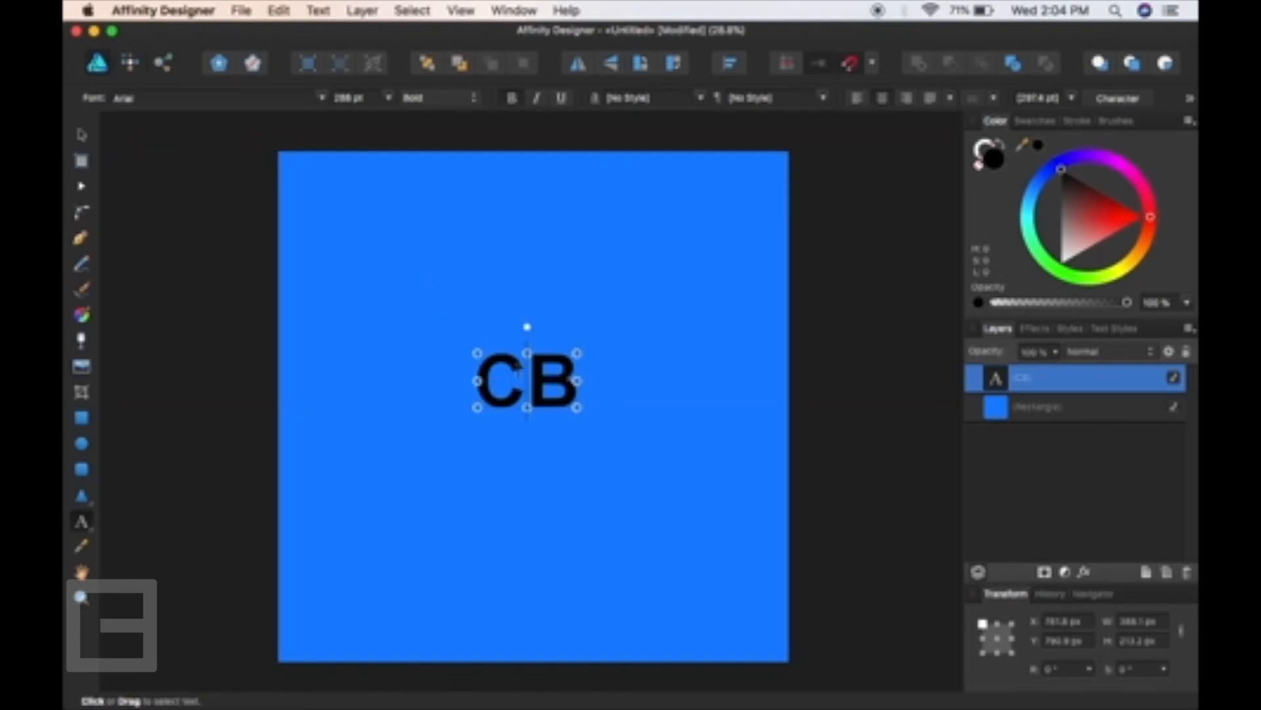
- Enlarge the CB text to a font size of 800 pt
double_click(519, 368)
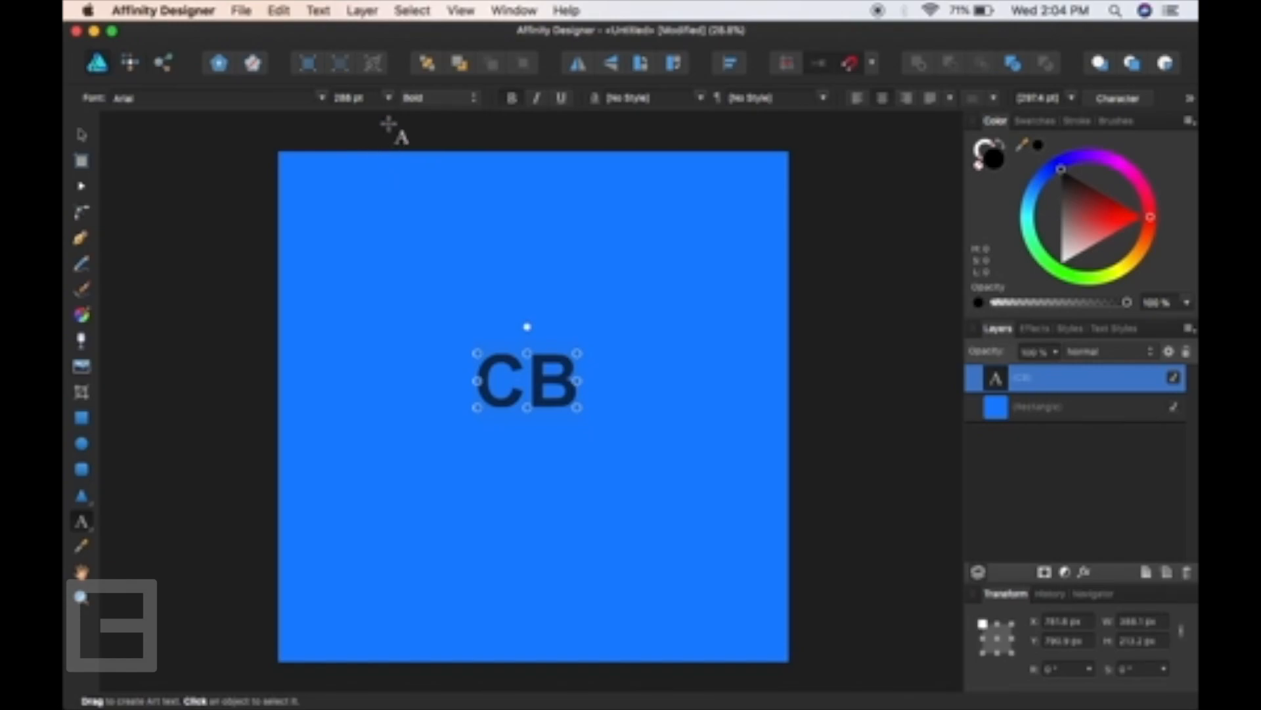
click(343, 99)
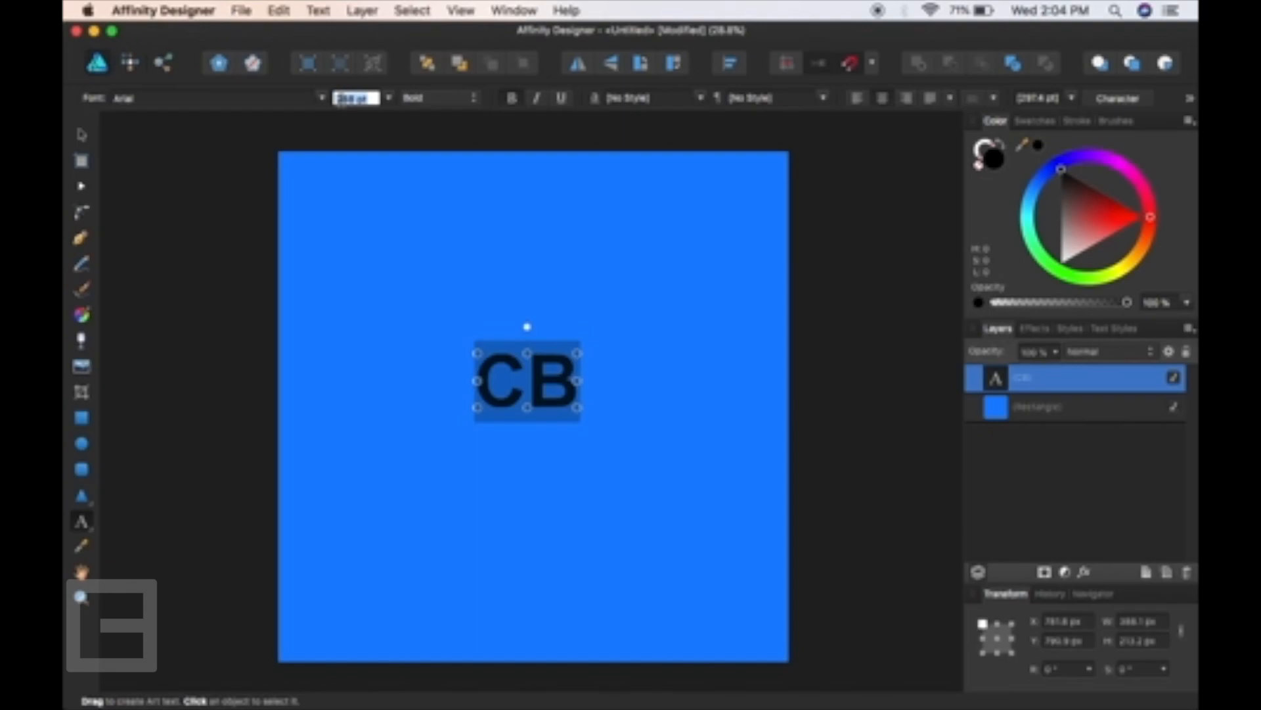
text(400)
key(Return)
click(355, 98)
text(600)
key(Return)
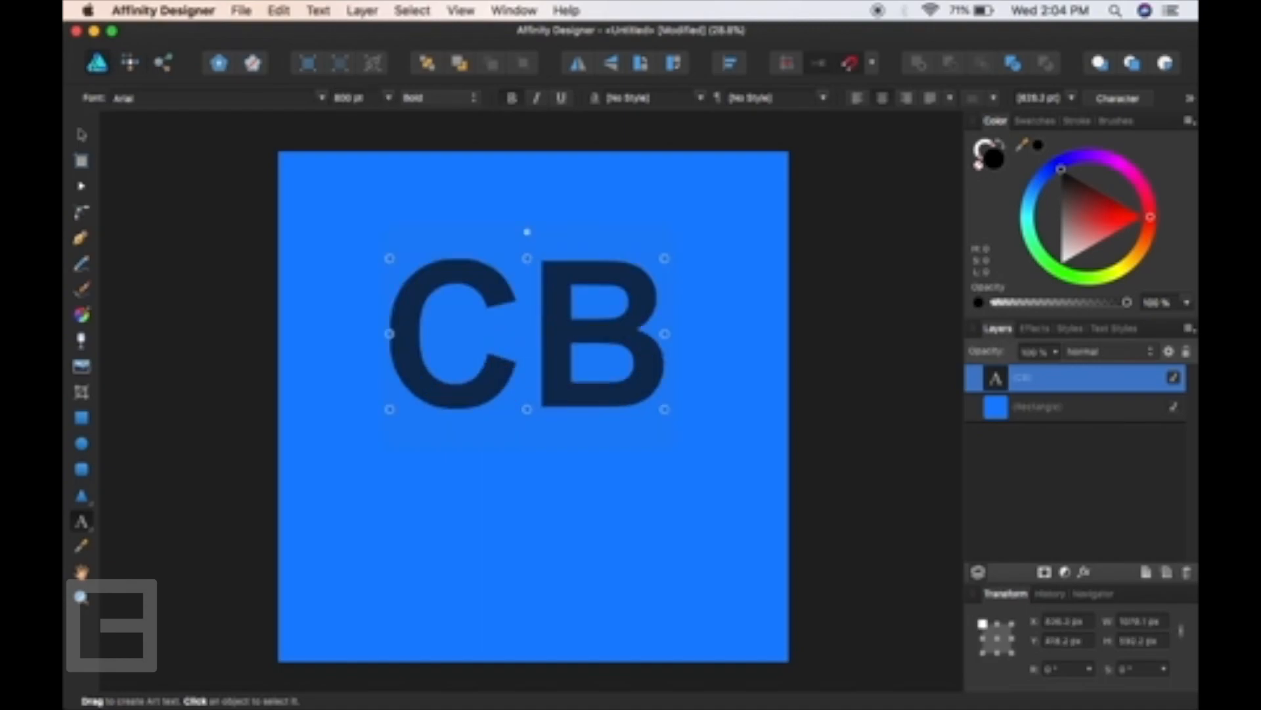
- Move the CB text down to the vertical centre of the page and recolour it white
click(82, 136)
drag(556, 309, 556, 386)
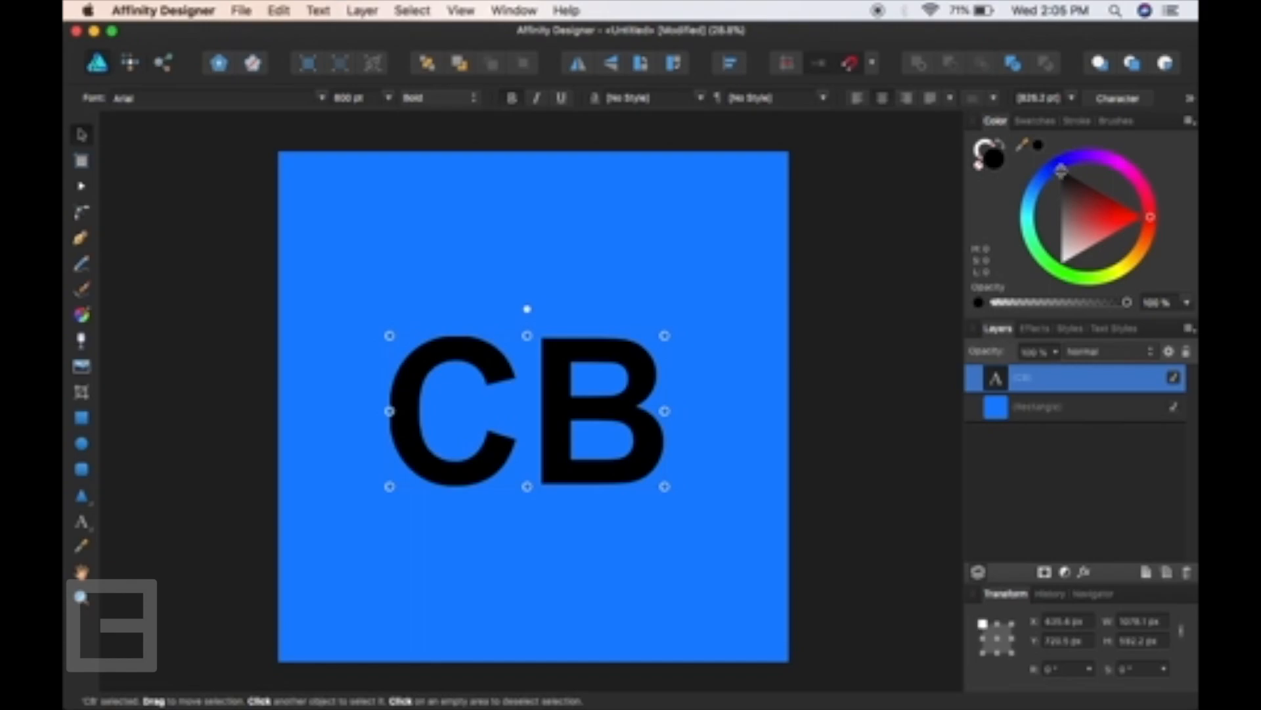
drag(1061, 170, 1063, 274)
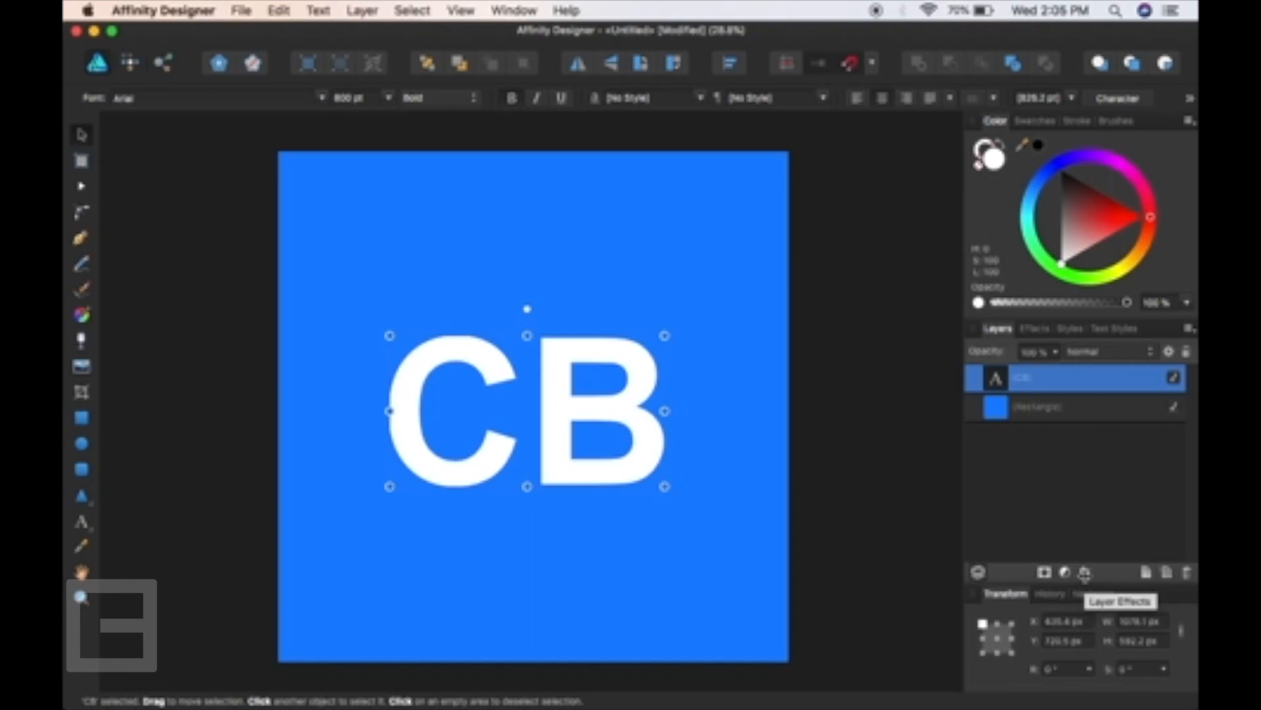
- Apply an Outer Shadow layer effect with a 10 px radius to the CB text
click(1085, 573)
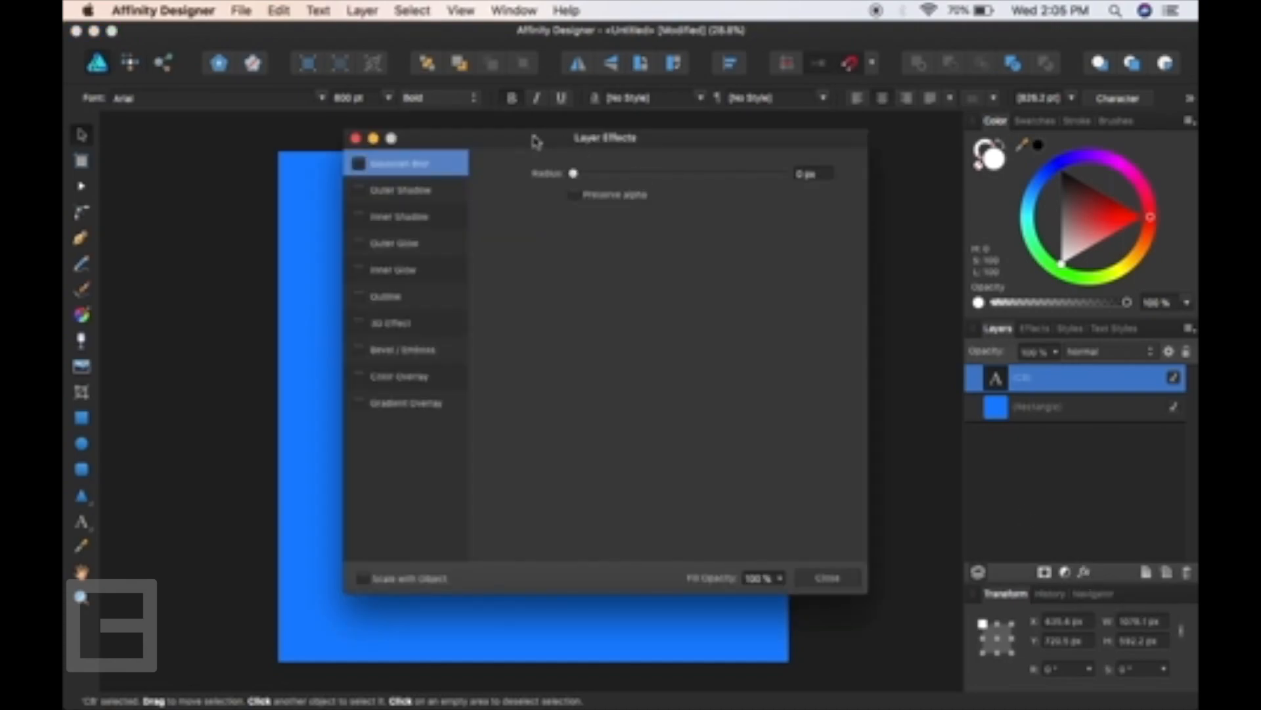
drag(535, 138, 842, 182)
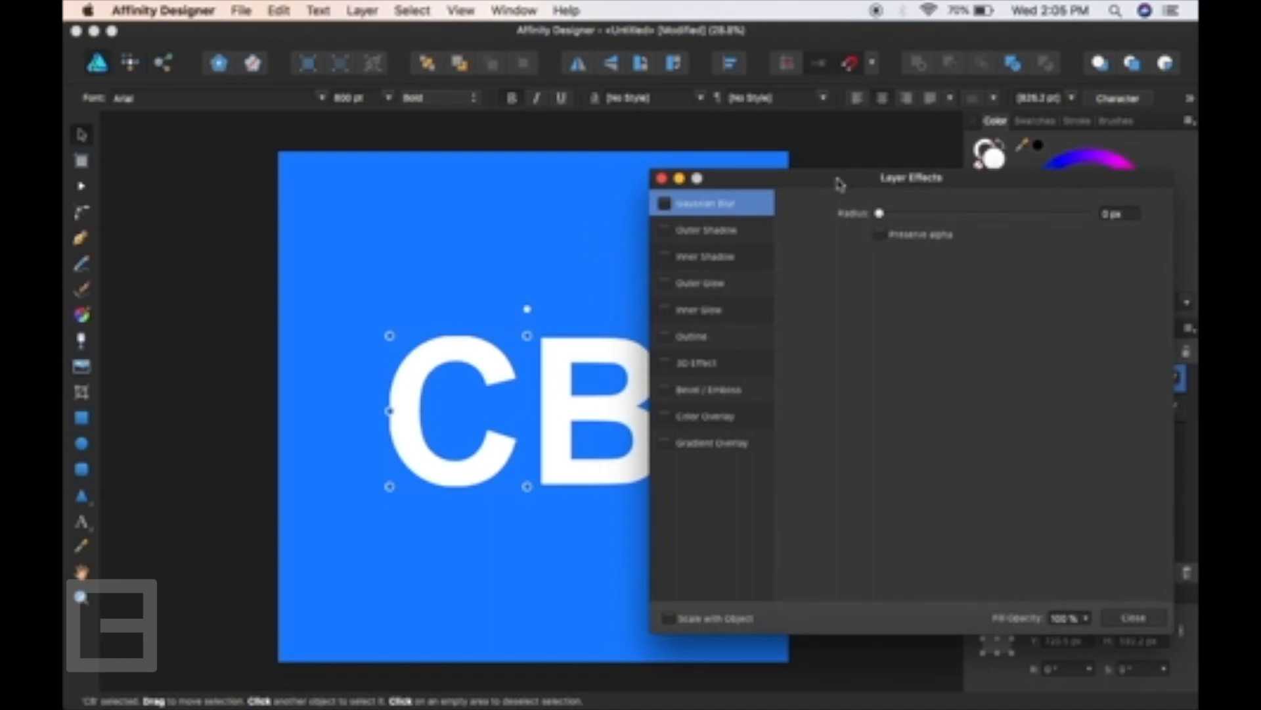
click(725, 236)
click(665, 232)
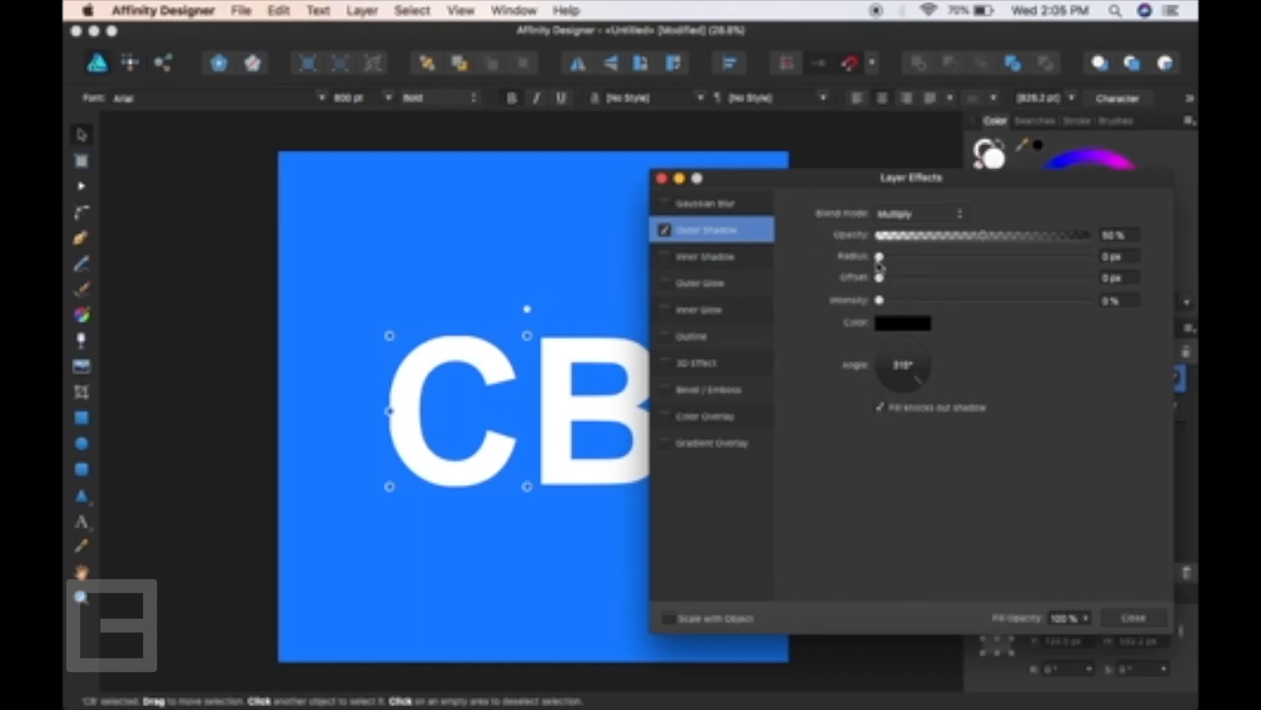
drag(879, 257, 968, 279)
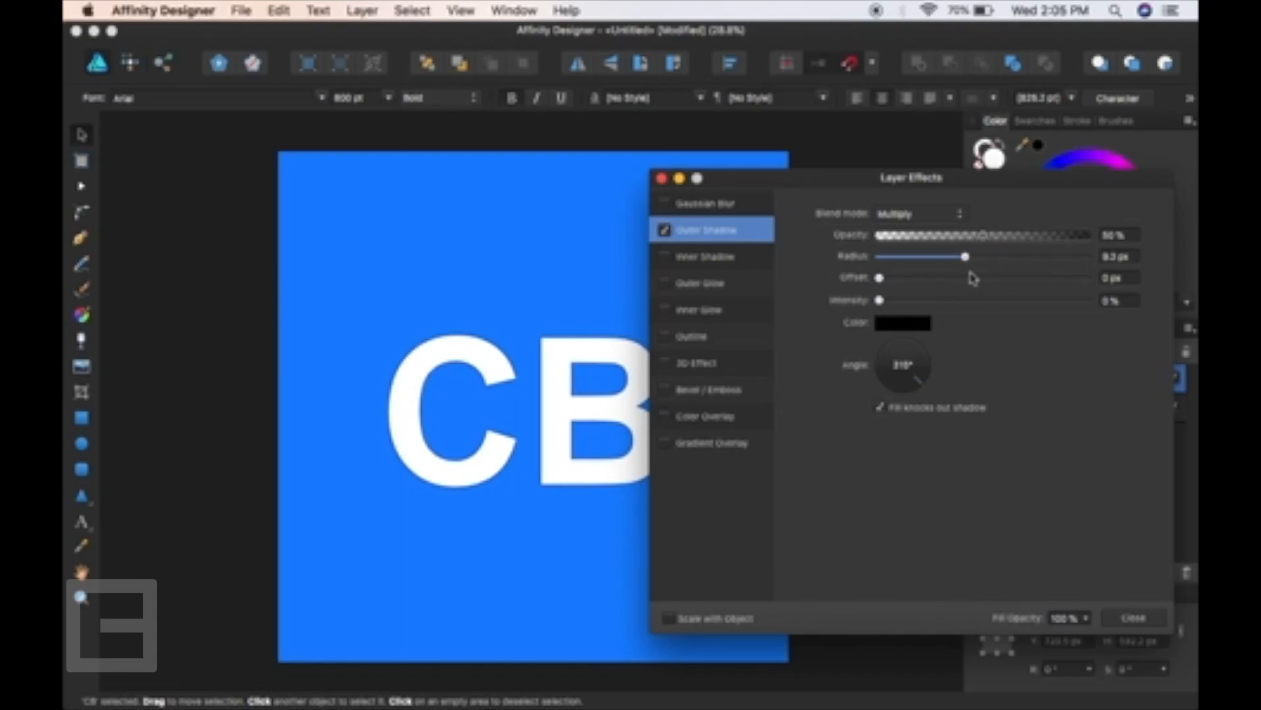
click(1117, 256)
text(10)
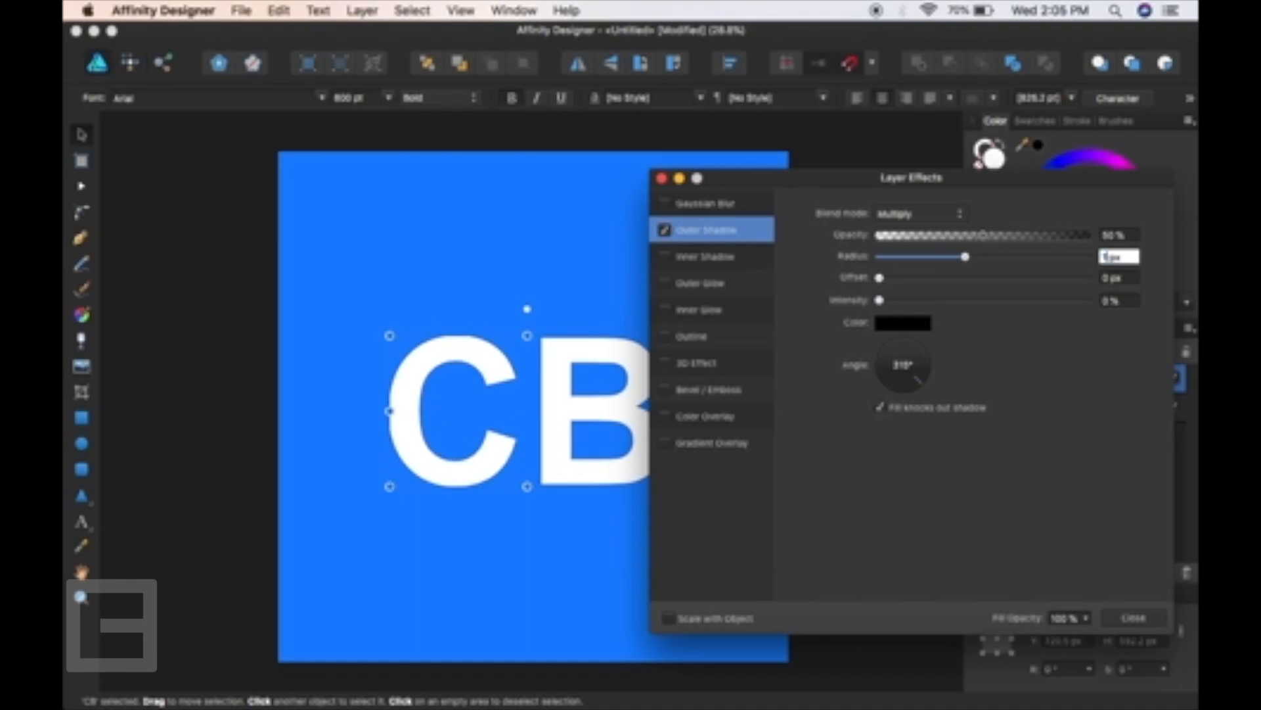
key(Return)
click(1131, 619)
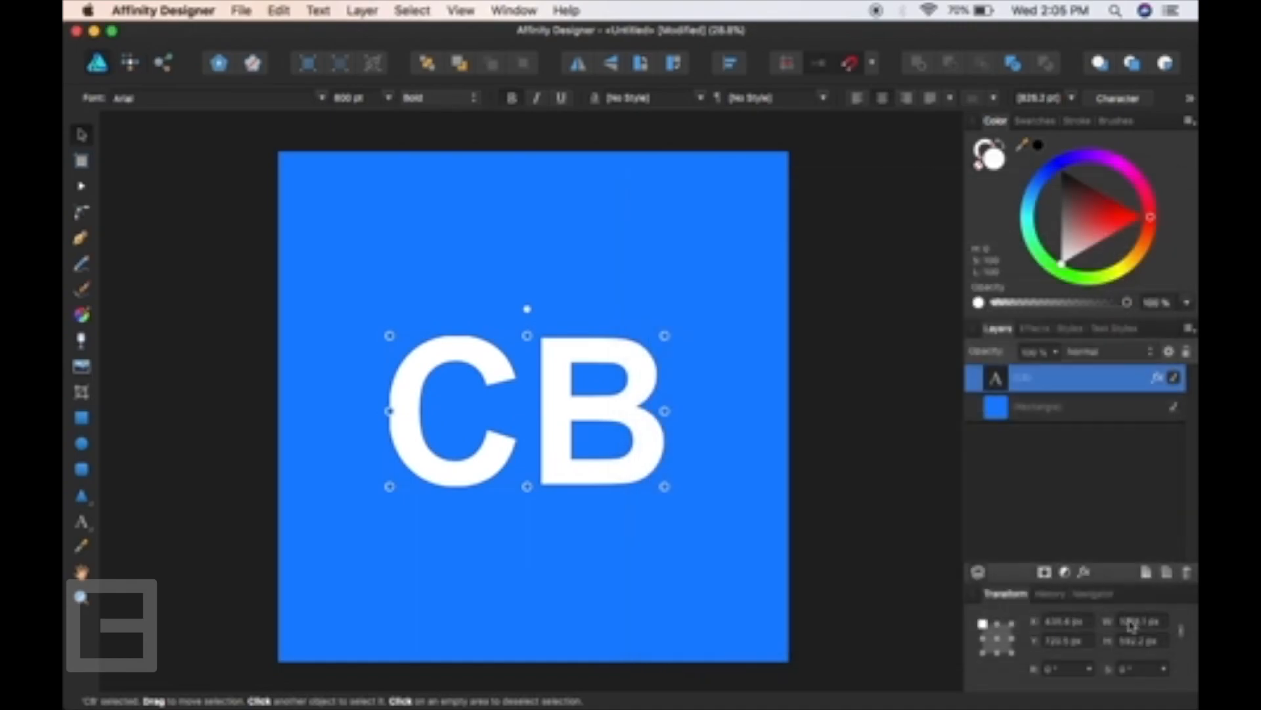